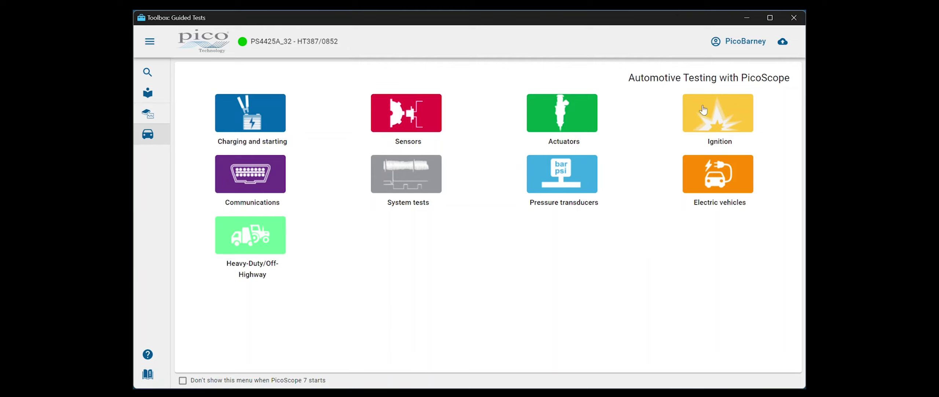
# Open the Waveform Manager and bring up its empty Import folder page
pyautogui.click(753, 48)
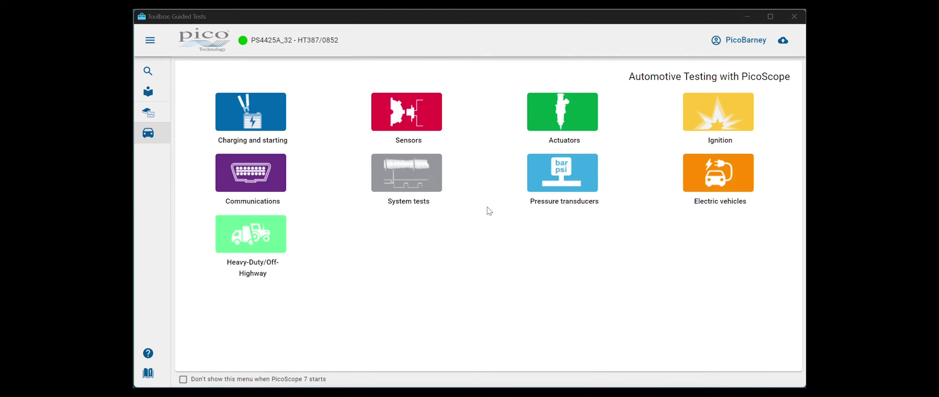
pyautogui.click(148, 116)
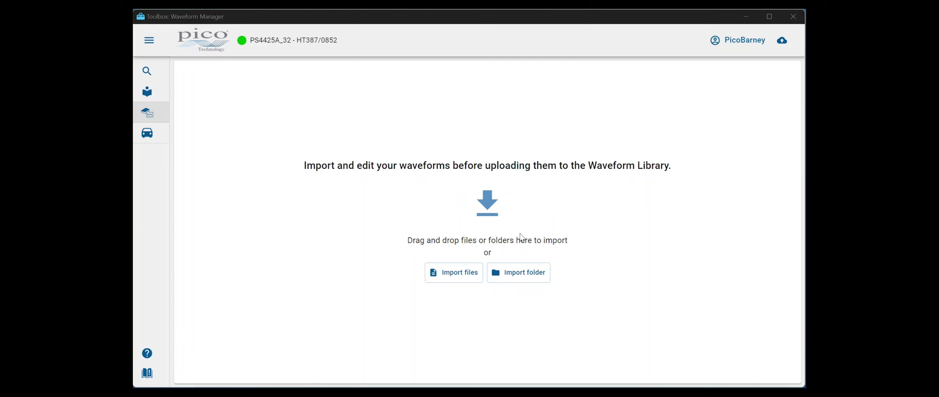
pyautogui.click(520, 280)
# Import the six Demo Waveforms folders, common-rail-diesel through the last, into Waveform Manager as 13 waveforms
pyautogui.click(587, 395)
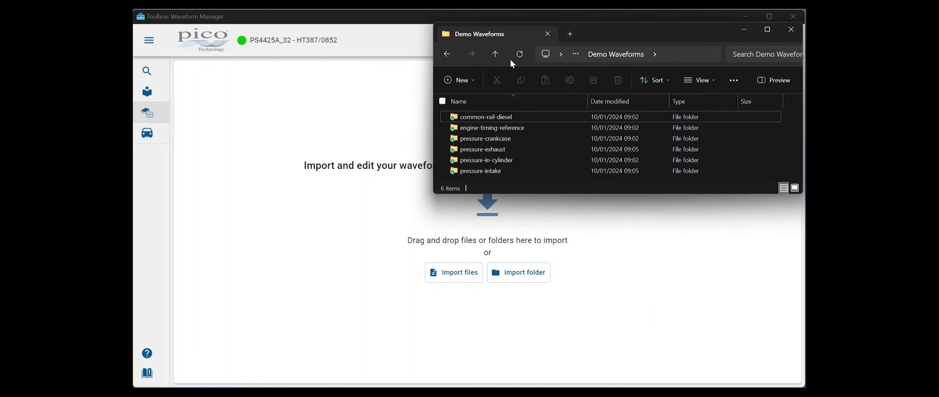
pyautogui.click(499, 116)
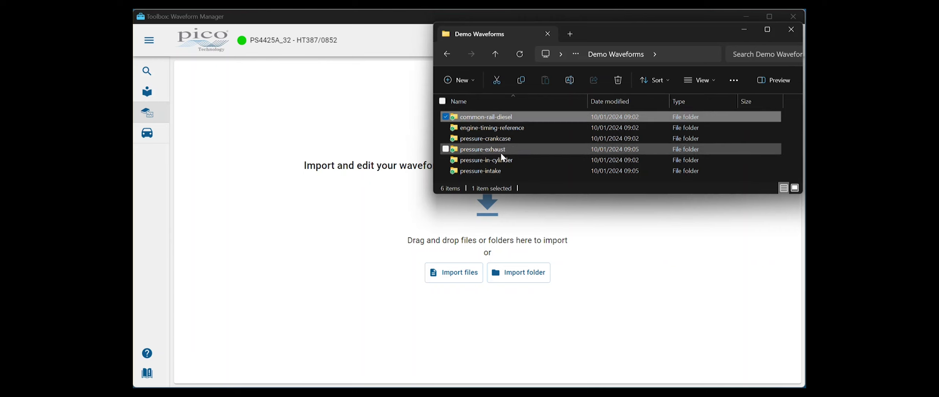
pyautogui.keyDown('shift'); pyautogui.click(498, 170); pyautogui.keyUp('shift')
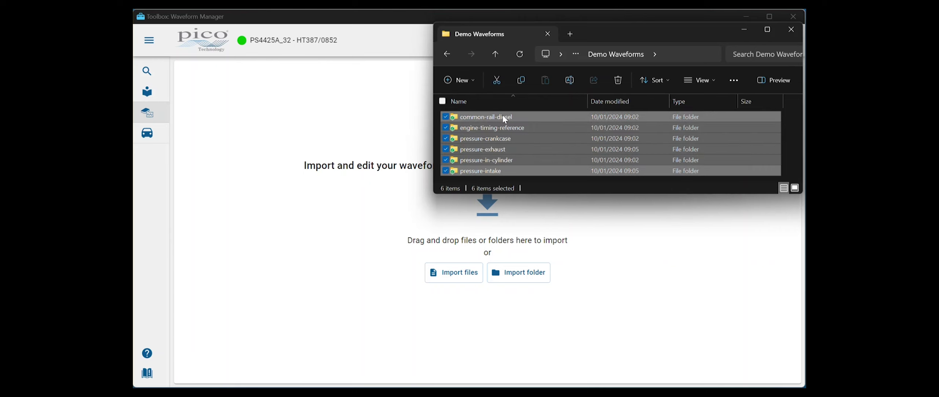
pyautogui.moveTo(503, 116); pyautogui.dragTo(296, 195)
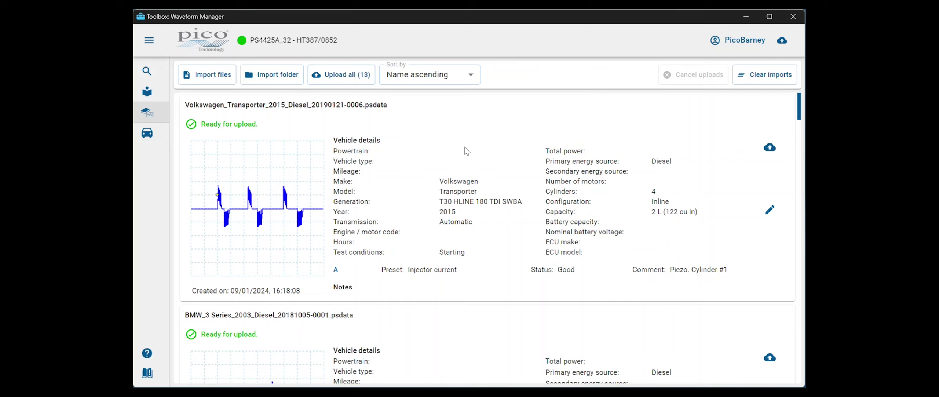
pyautogui.click(467, 75)
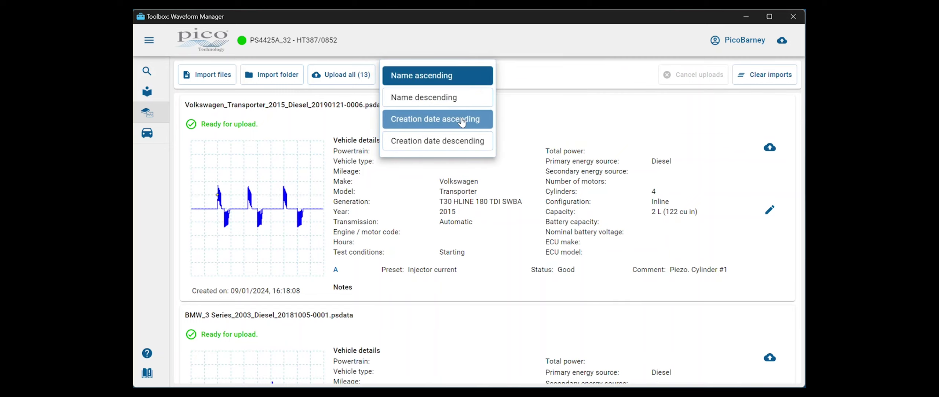
pyautogui.click(532, 128)
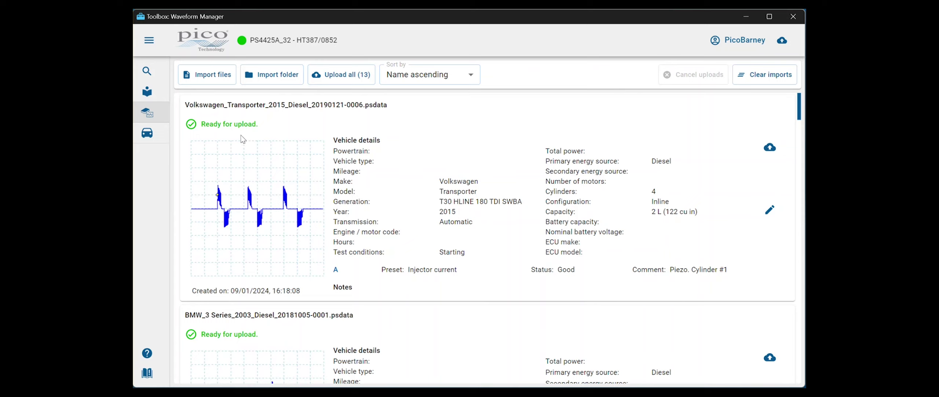
pyautogui.scroll(-20, 241, 136)
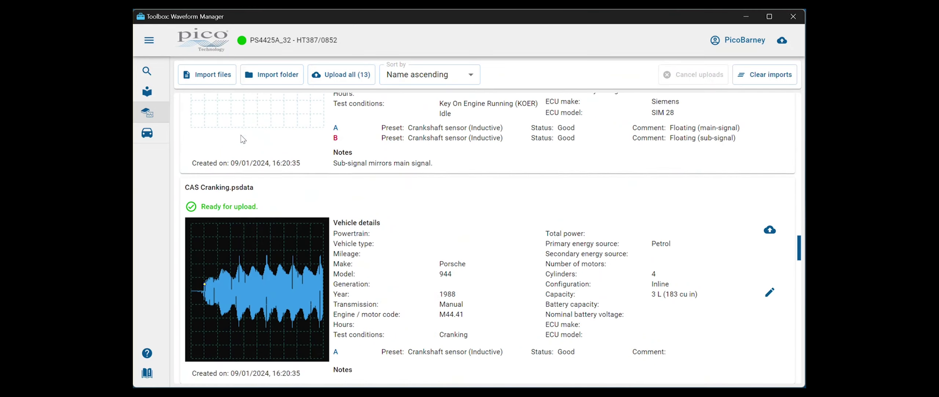
pyautogui.scroll(-15, 240, 135)
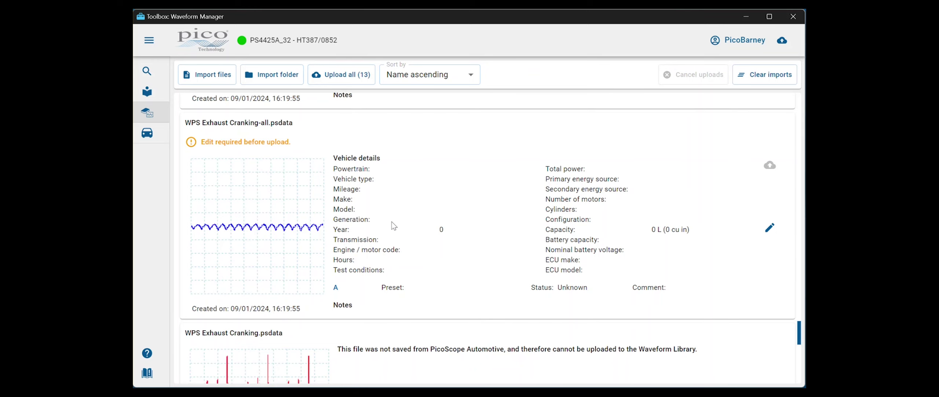
pyautogui.scroll(10, 393, 224)
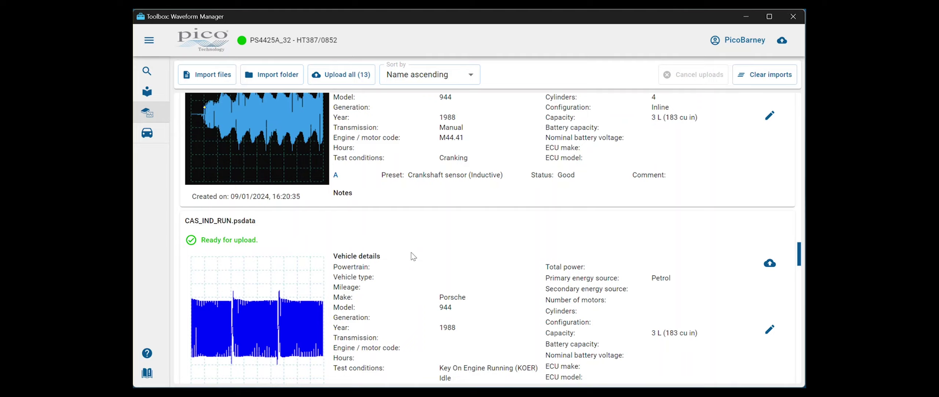
pyautogui.scroll(10, 413, 256)
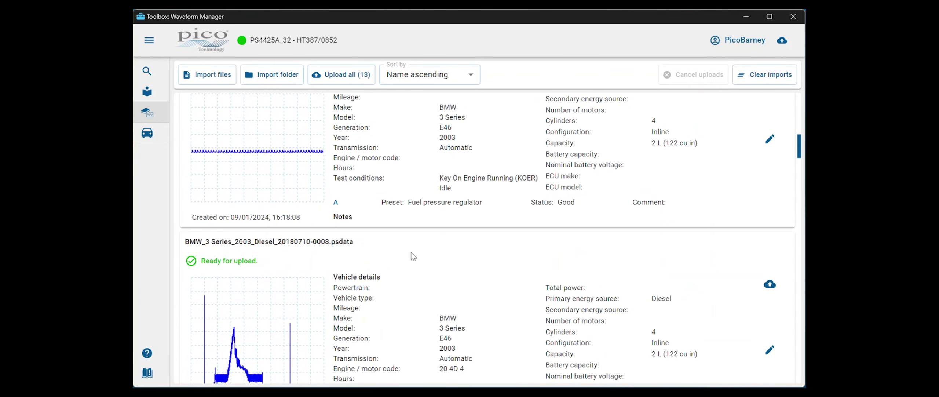
pyautogui.scroll(5, 413, 256)
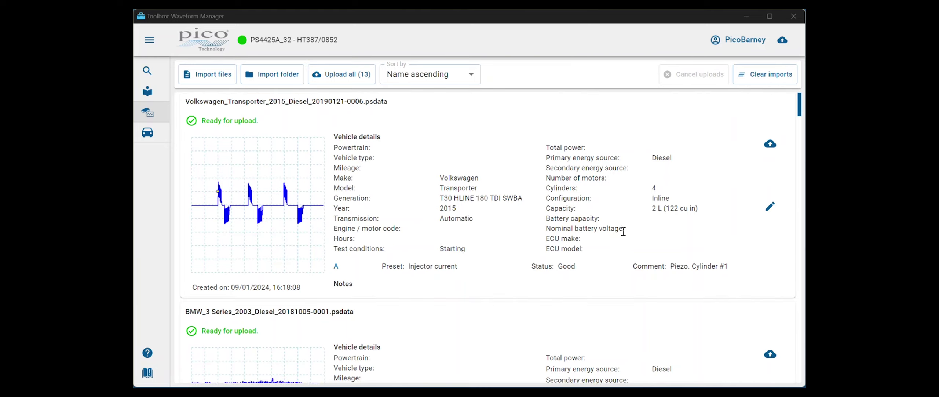
# Send all 13 ready imported waveforms to the Waveform Library with Upload all (13)
pyautogui.scroll(-10, 627, 231)
pyautogui.scroll(-15, 623, 232)
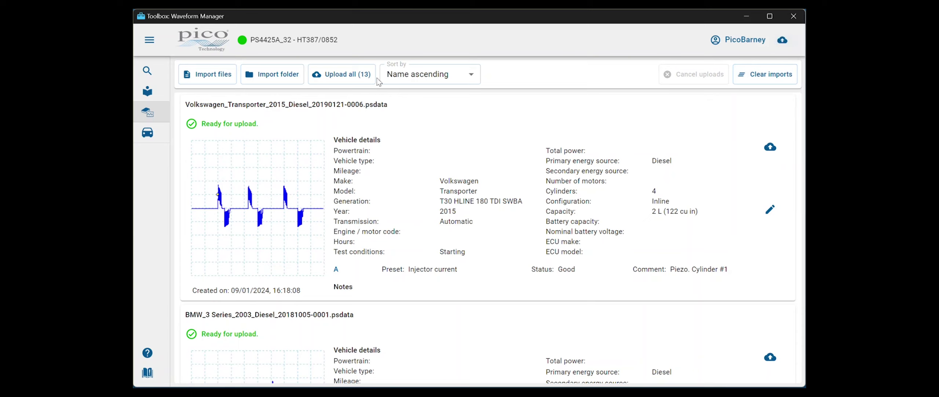
pyautogui.click(361, 81)
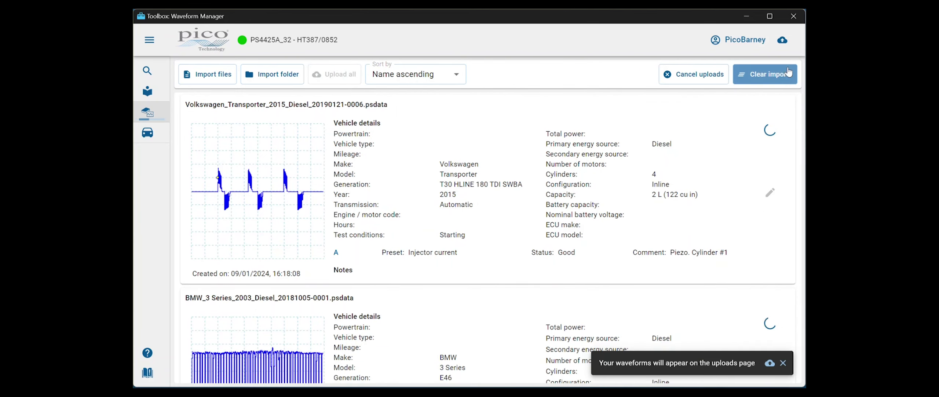
pyautogui.click(777, 81)
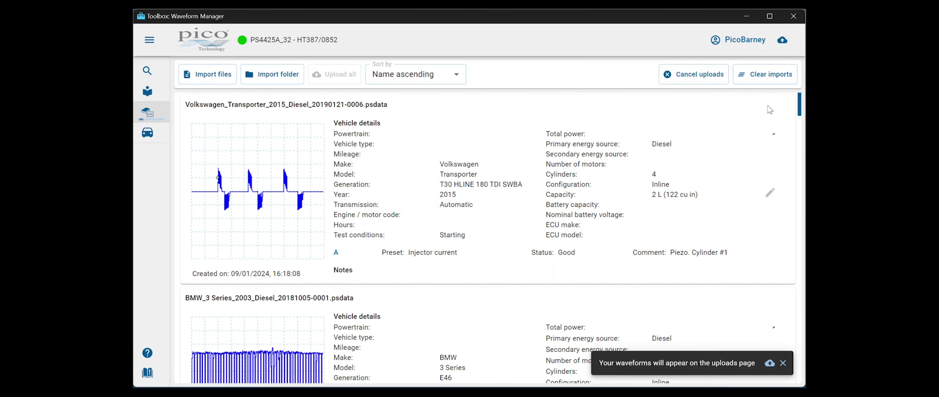
# Open the Waveform Uploads list and retry the waveforms that failed to upload
pyautogui.click(777, 42)
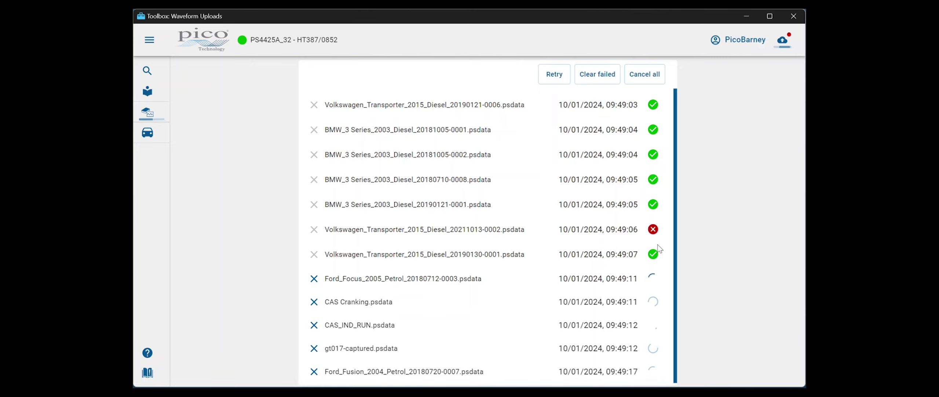
pyautogui.moveTo(654, 229)
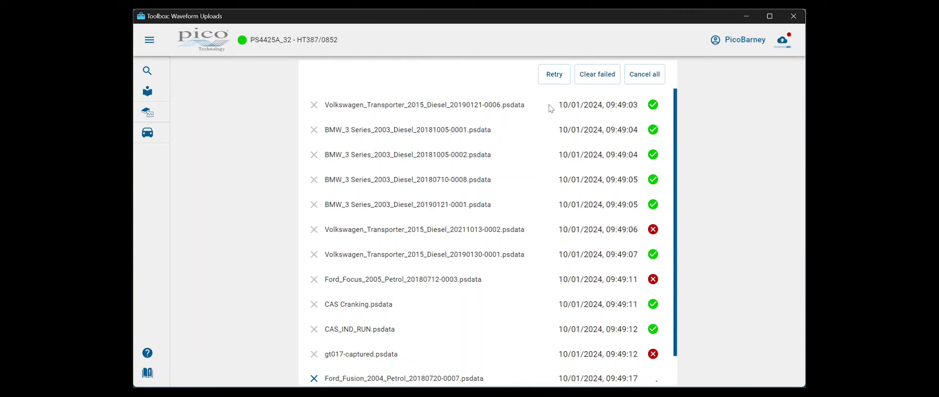
pyautogui.click(551, 76)
pyautogui.scroll(-1, 593, 226)
pyautogui.scroll(1, 592, 226)
# Clear the three failed uploads from the Waveform Uploads list
pyautogui.click(597, 78)
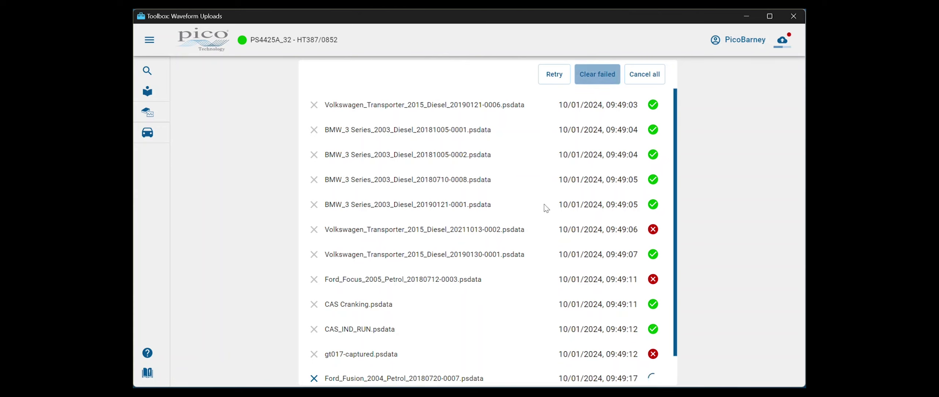
pyautogui.scroll(-1, 531, 255)
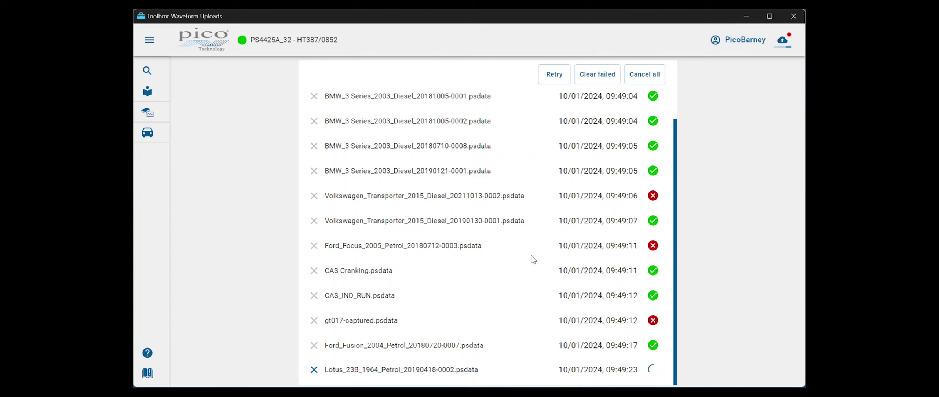
pyautogui.scroll(1, 532, 255)
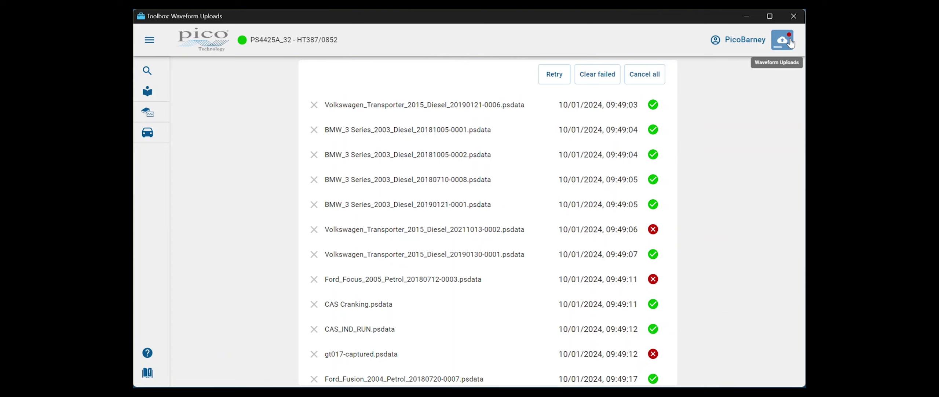
# Review the Crankcase pressure cranking waveform's edit form in Waveform Manager, then cancel without saving
pyautogui.click(148, 112)
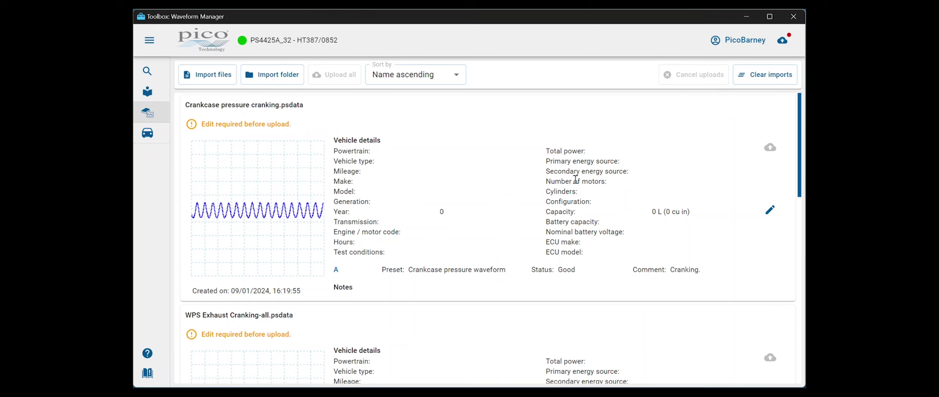
pyautogui.click(771, 220)
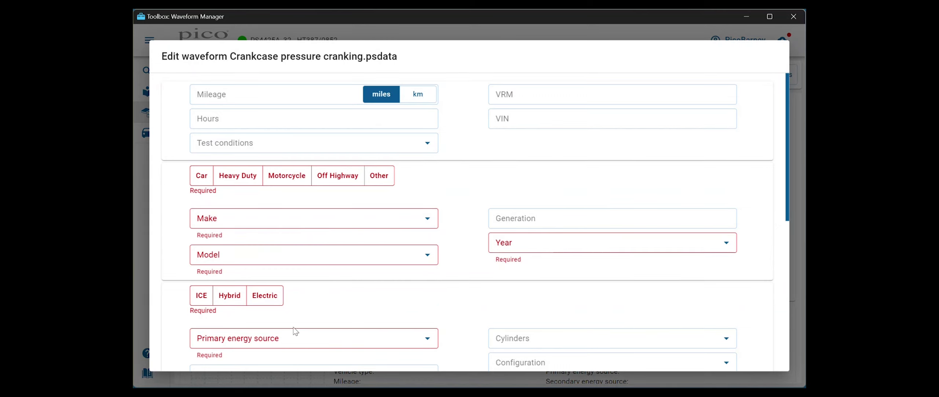
pyautogui.scroll(-6, 463, 285)
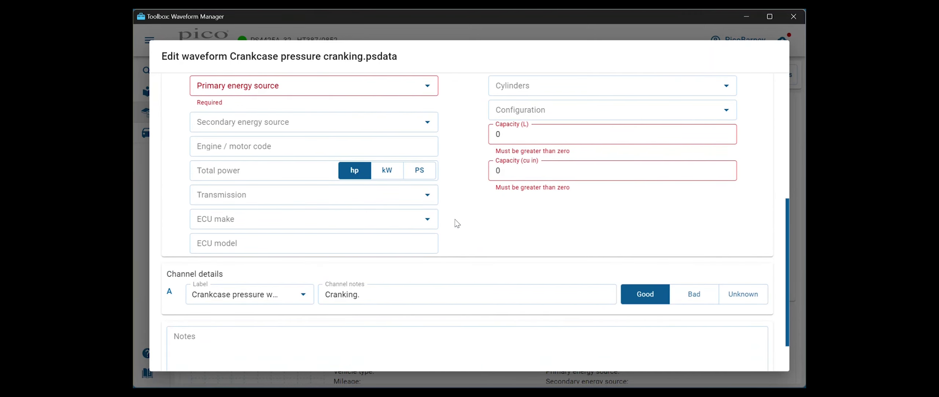
pyautogui.scroll(5, 457, 221)
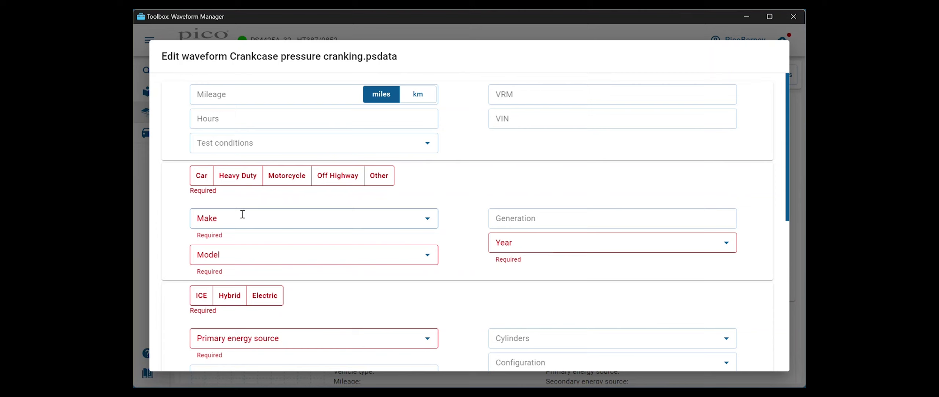
pyautogui.scroll(-10, 503, 220)
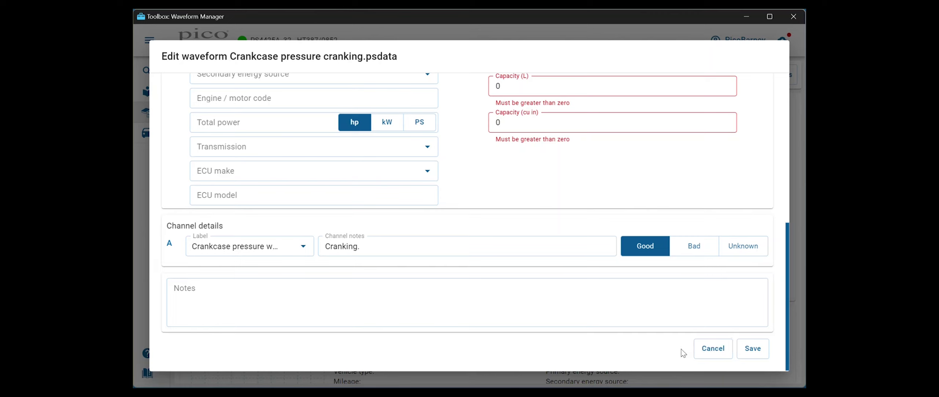
pyautogui.click(712, 350)
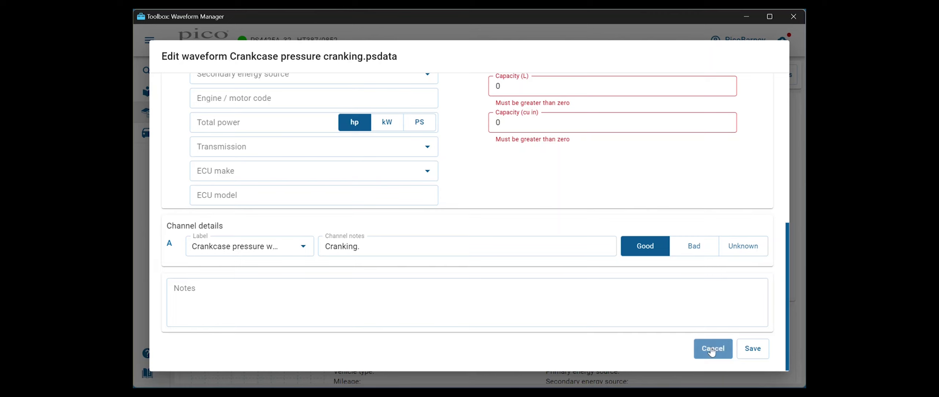
pyautogui.click(711, 349)
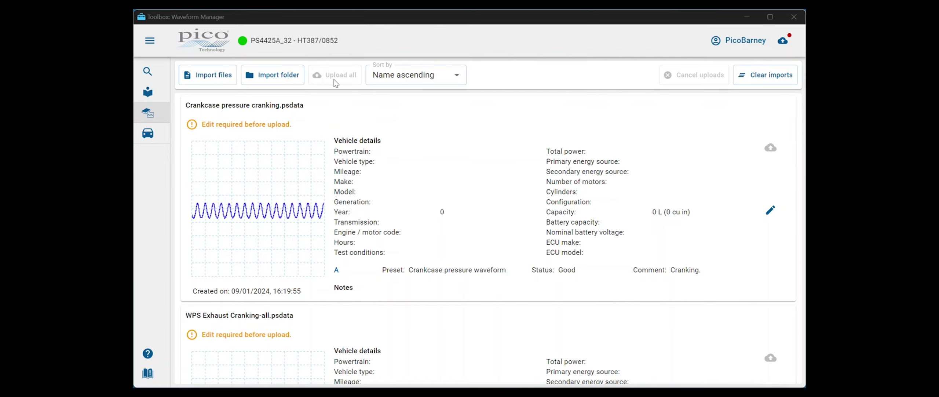
# Clear the leftover crankcase and WPS imports, then view the 30 uploaded waveforms in My Waveforms
pyautogui.click(771, 78)
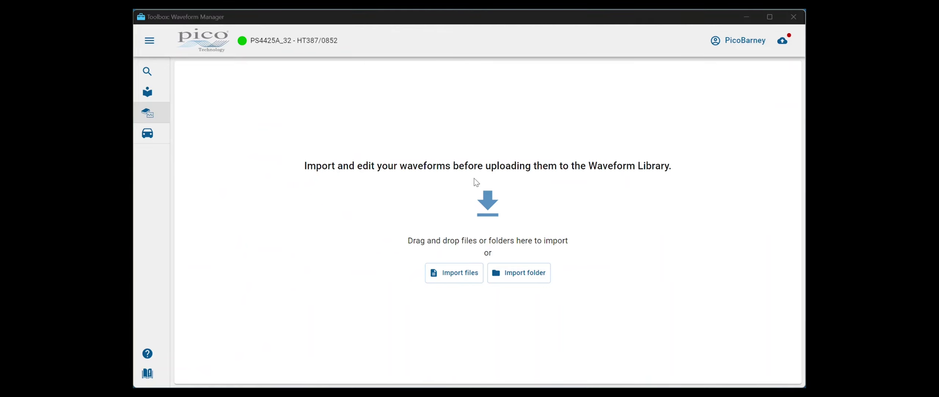
pyautogui.click(155, 99)
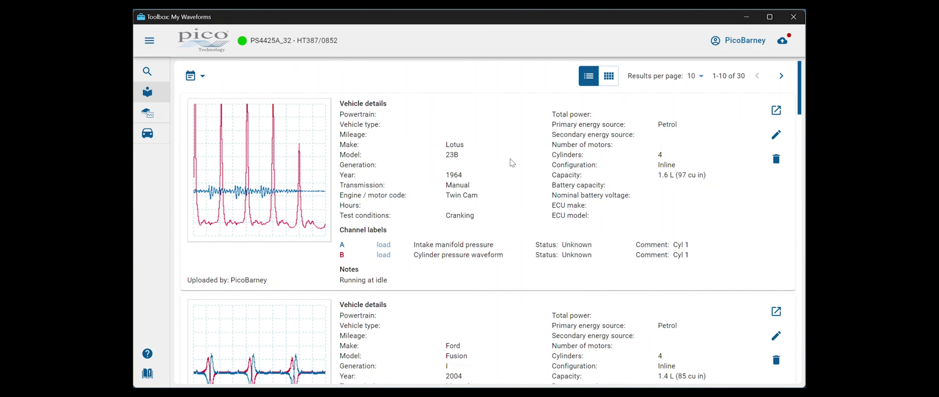